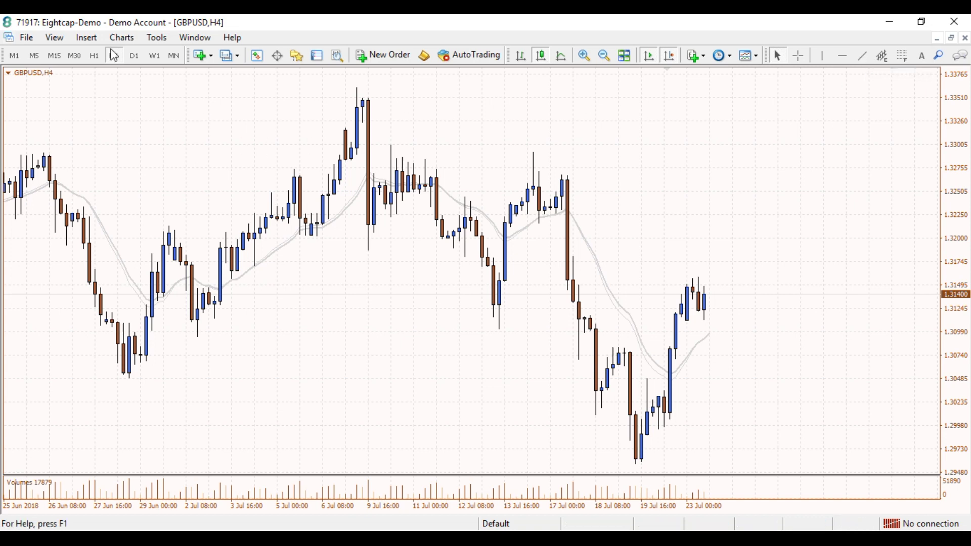
- Check the toolbars, scroll the GBPUSD H4 chart back to earlier dates, and pick the Trendline tool
{"action": "left_click", "coordinate": [59, 41]}
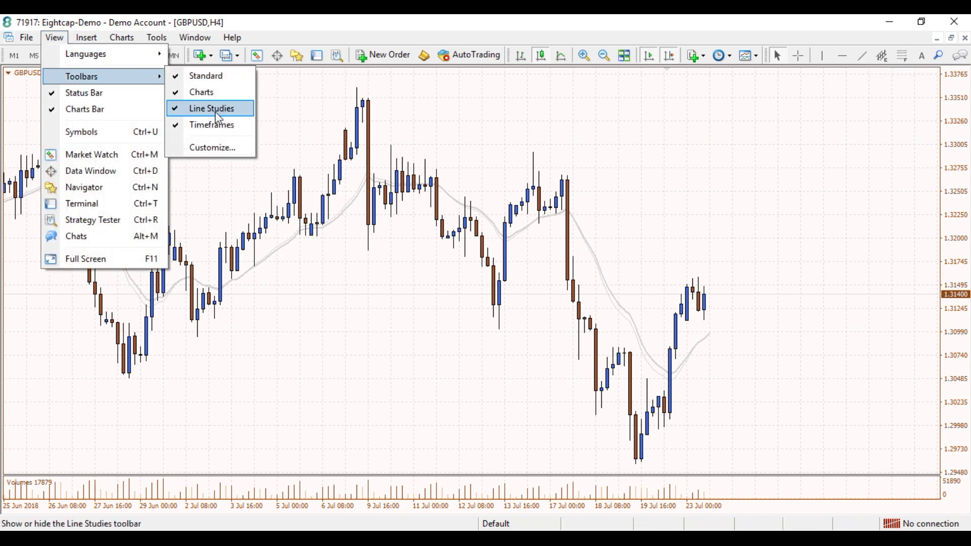
{"action": "left_click_drag", "start_coordinate": [733, 151], "coordinate": [455, 153]}
{"action": "left_click", "coordinate": [863, 57]}
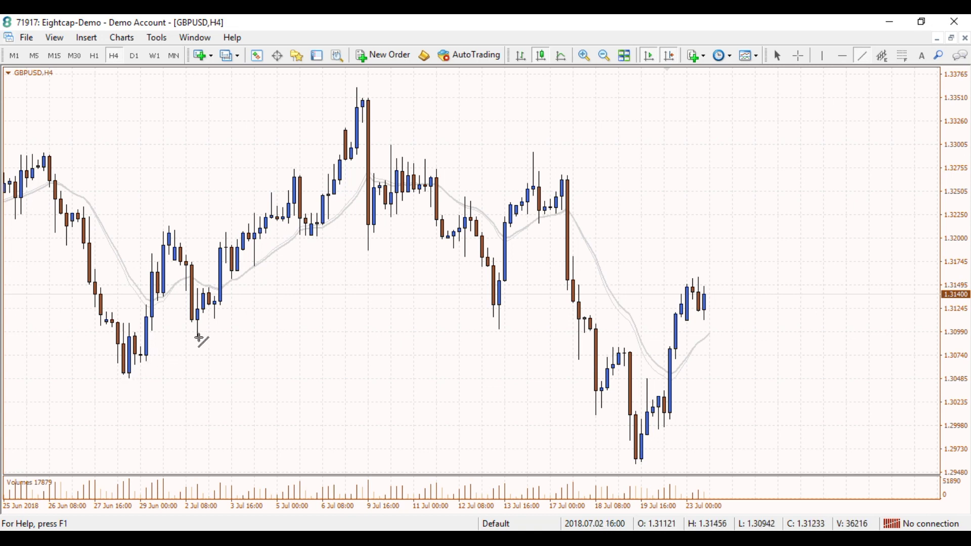
- Draw a rising trendline from the late-June low through the early-July lows
{"action": "left_click_drag", "start_coordinate": [130, 378], "coordinate": [290, 260]}
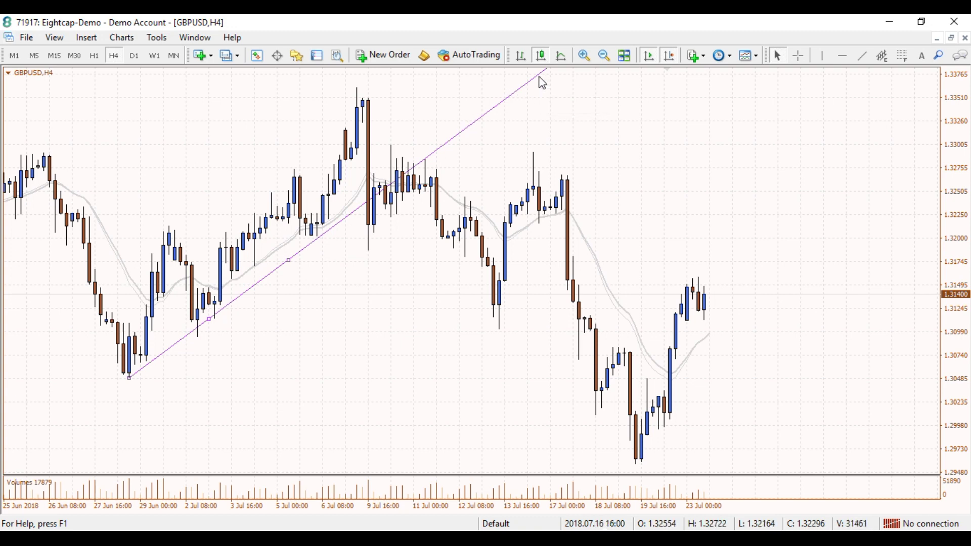
- Turn off the Ray option in the rising trendline's properties
{"action": "right_click", "coordinate": [291, 264]}
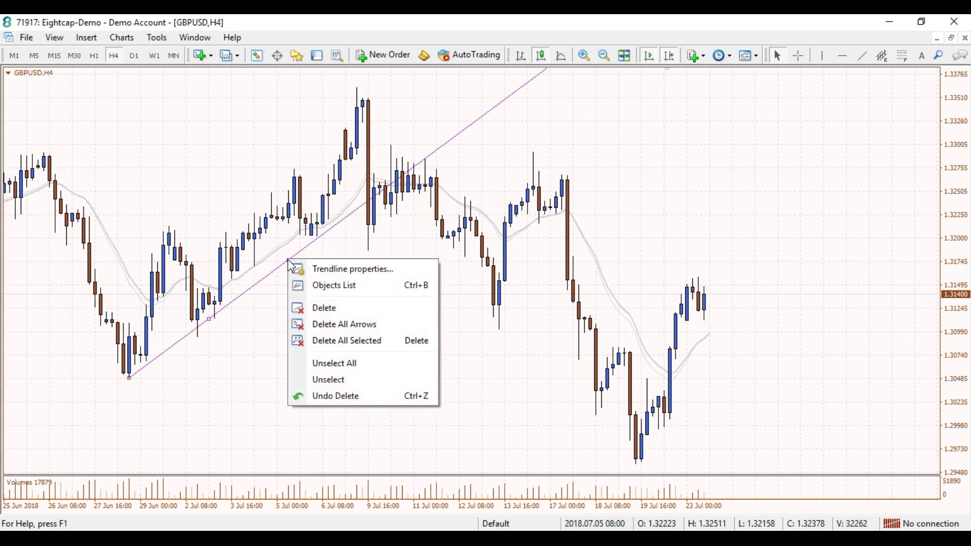
{"action": "left_click", "coordinate": [331, 270]}
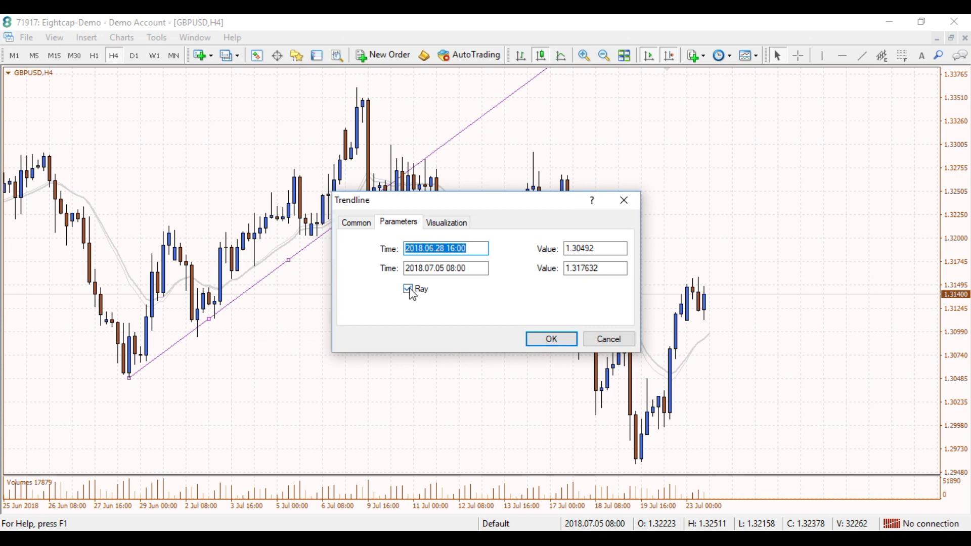
{"action": "left_click", "coordinate": [412, 294]}
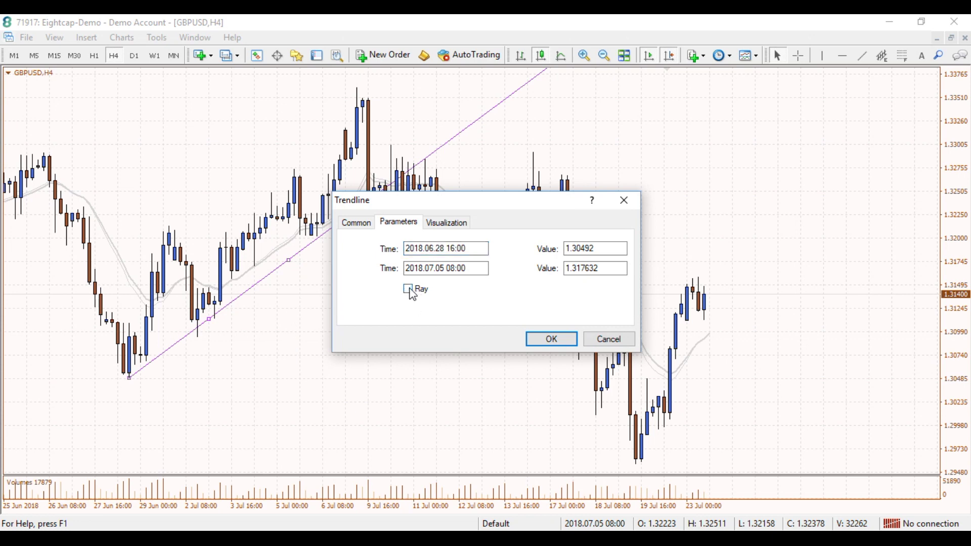
{"action": "left_click", "coordinate": [552, 340]}
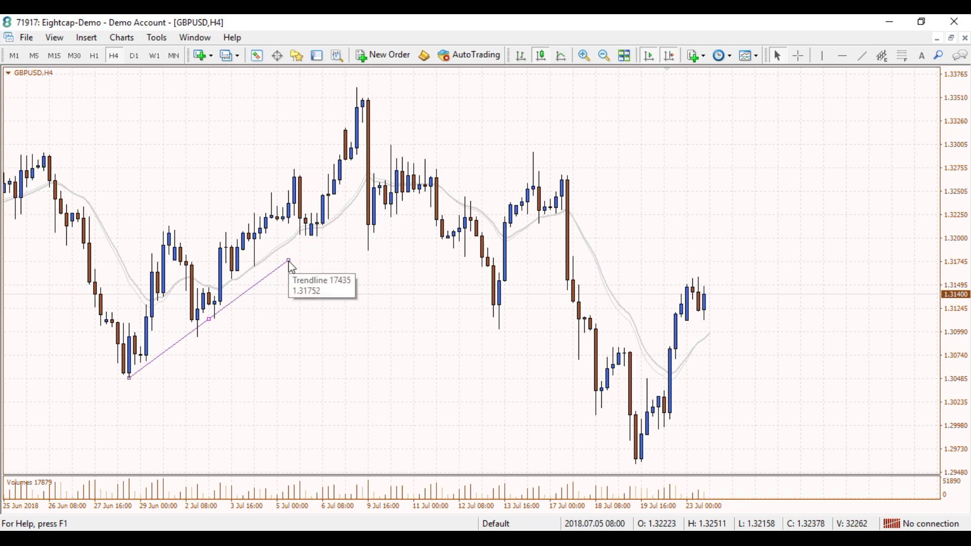
- Stretch the trendline's upper end to the 11 Jul highs near 1.3300, then deselect it
{"action": "left_click_drag", "start_coordinate": [289, 262], "coordinate": [437, 152]}
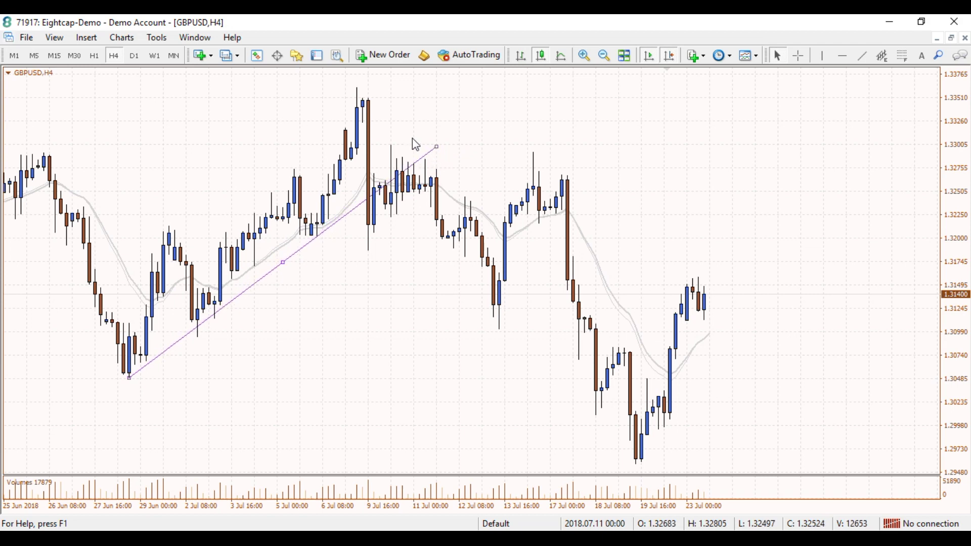
{"action": "left_click", "coordinate": [286, 269]}
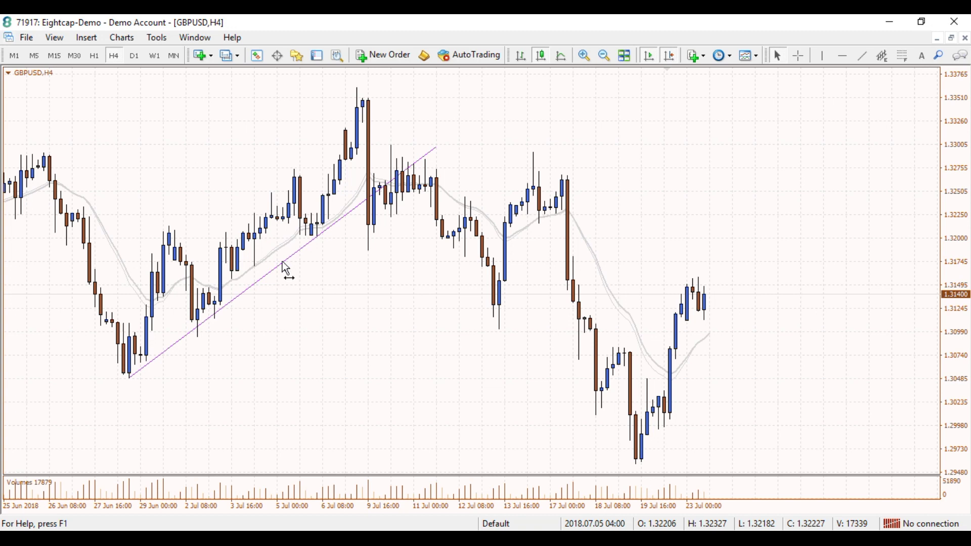
{"action": "right_click", "coordinate": [284, 262]}
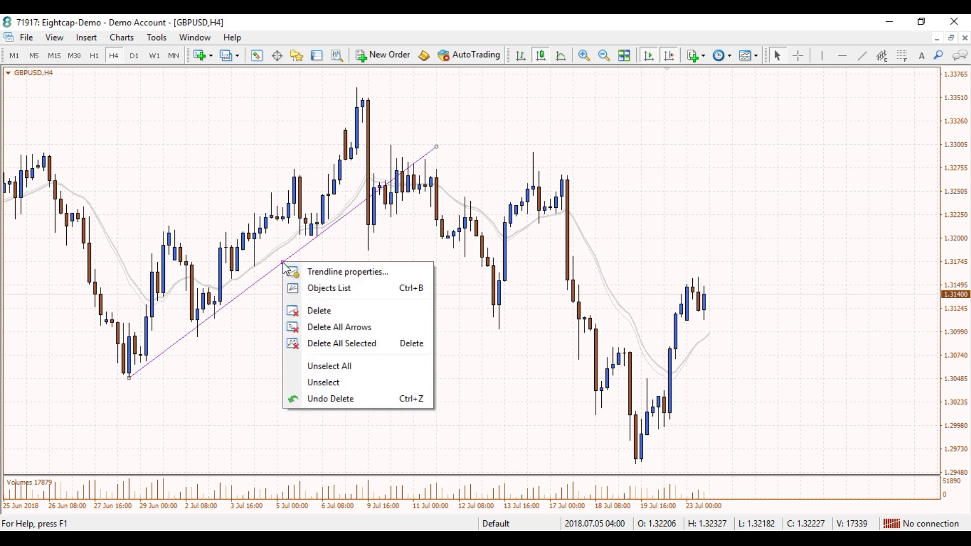
{"action": "right_click", "coordinate": [309, 244]}
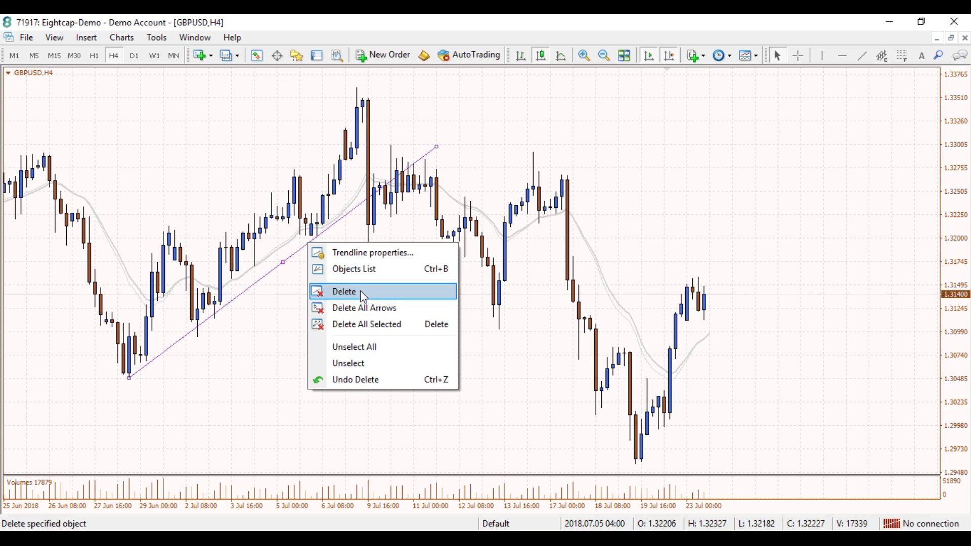
{"action": "left_click", "coordinate": [361, 253]}
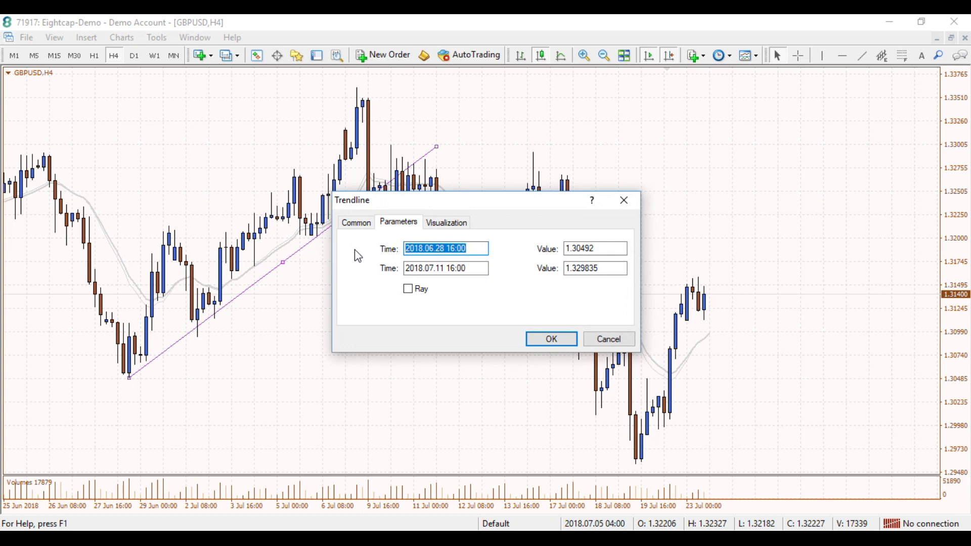
{"action": "left_click", "coordinate": [349, 230]}
{"action": "left_click", "coordinate": [500, 291]}
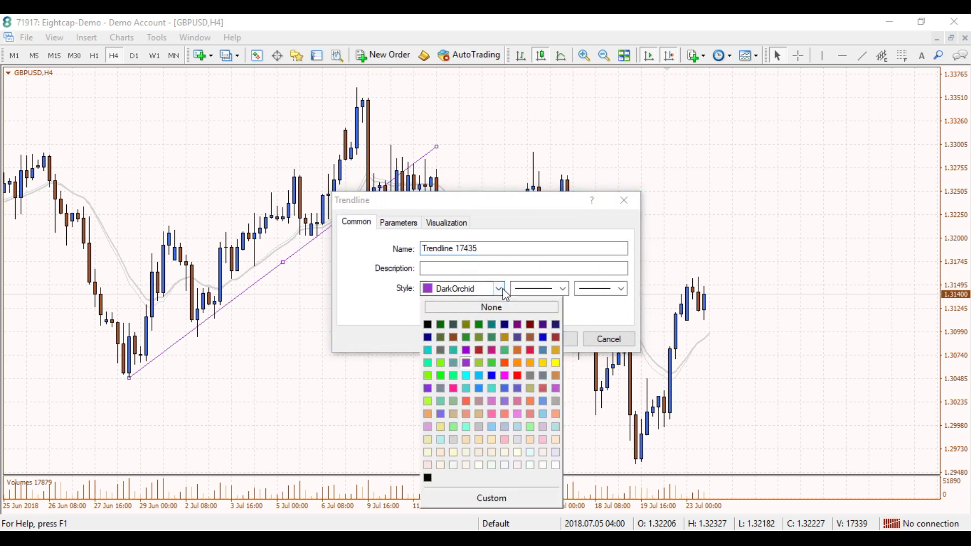
{"action": "left_click", "coordinate": [585, 313]}
{"action": "left_click", "coordinate": [564, 289]}
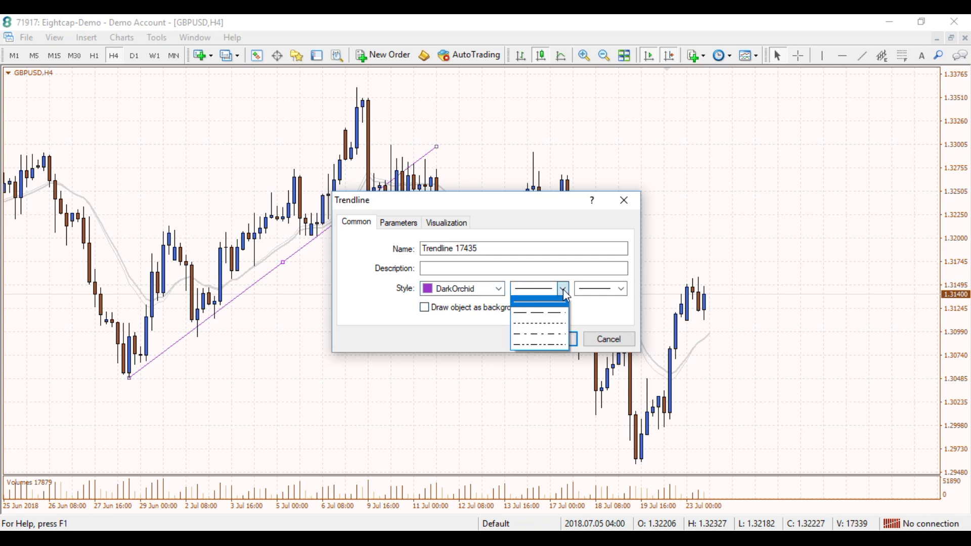
{"action": "left_click", "coordinate": [564, 291]}
{"action": "left_click", "coordinate": [622, 290]}
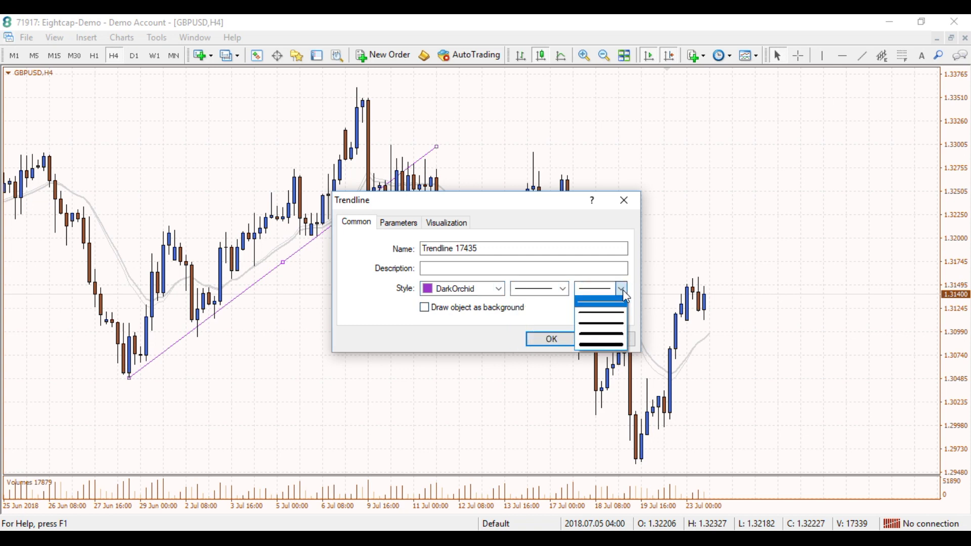
{"action": "left_click", "coordinate": [624, 301]}
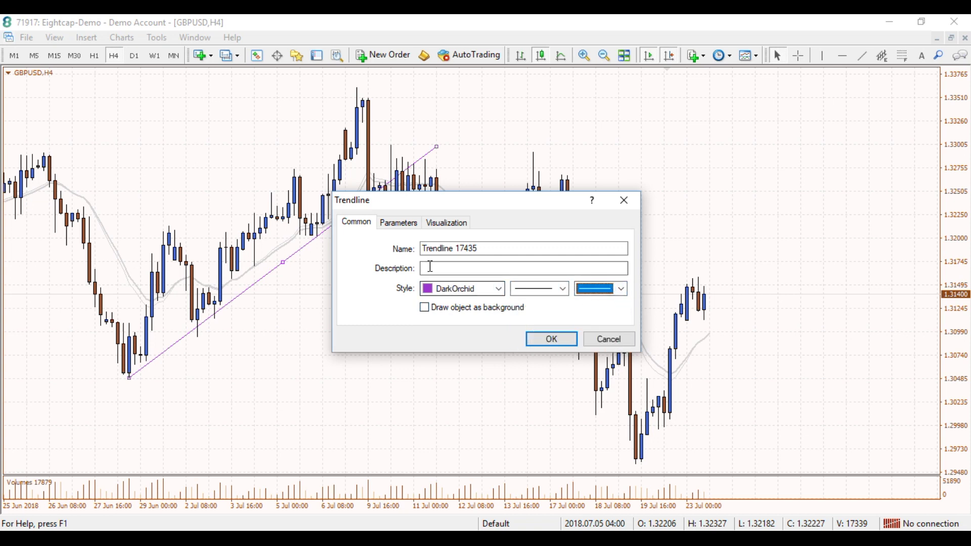
{"action": "left_click", "coordinate": [459, 229]}
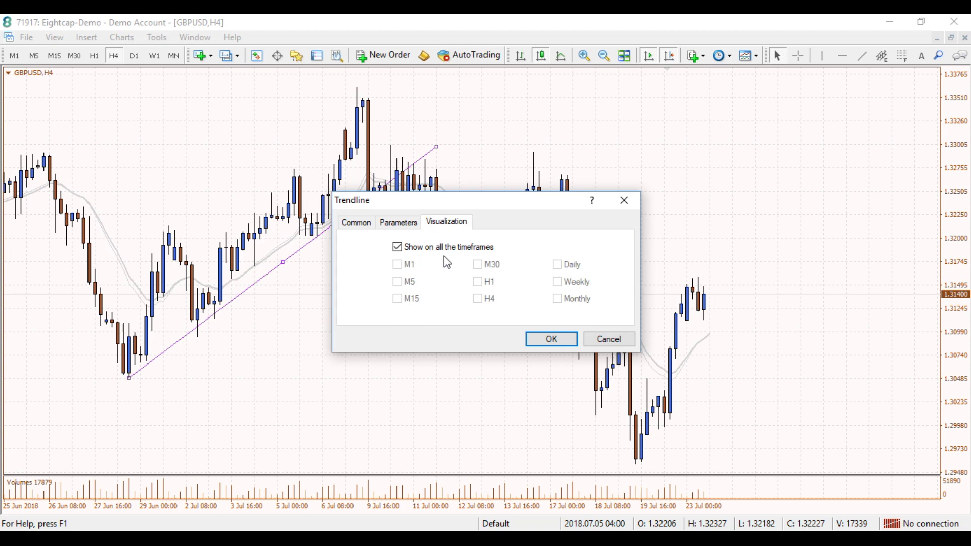
{"action": "left_click", "coordinate": [401, 224]}
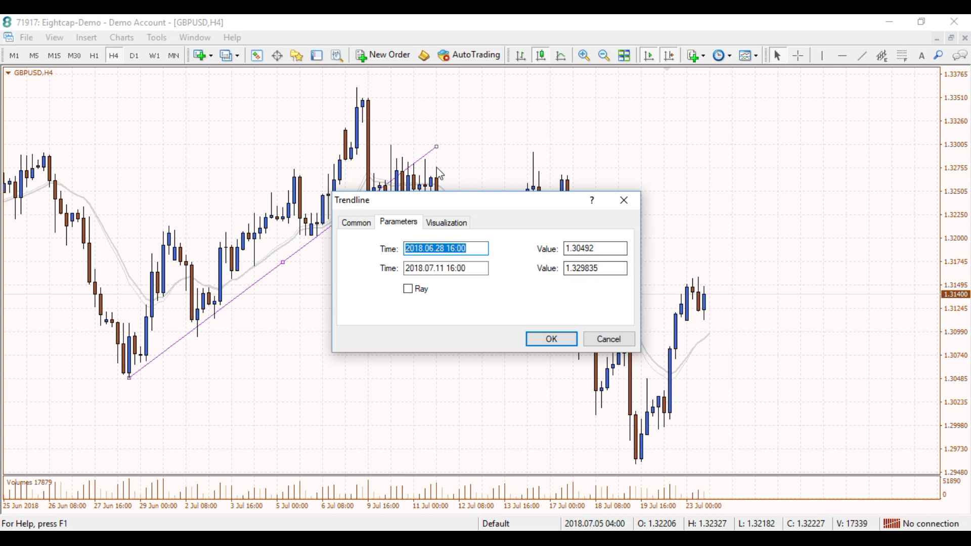
{"action": "left_click", "coordinate": [365, 224]}
{"action": "left_click", "coordinate": [549, 340]}
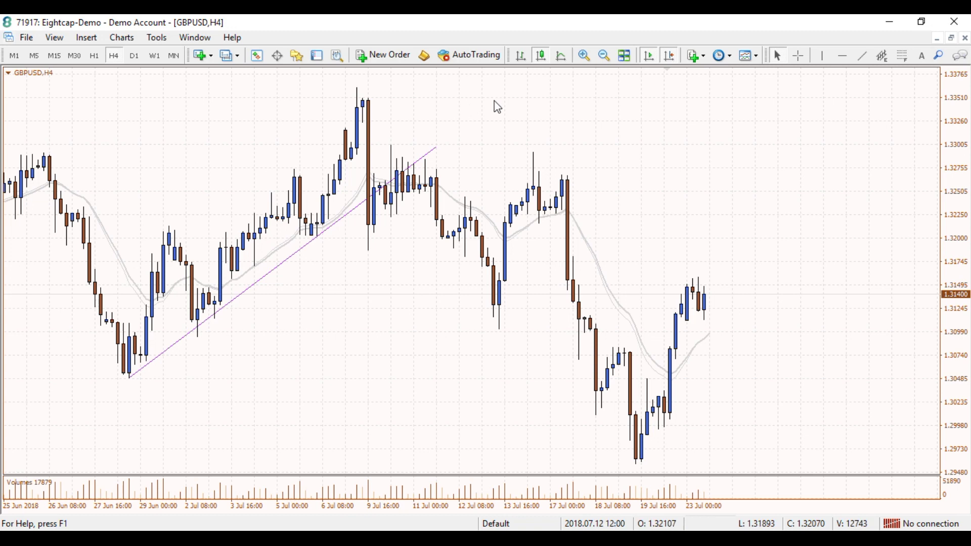
- Draw two falling trendlines: 6 Jul high past 17 Jul, and 17 Jul high to 19 Jul low
{"action": "left_click", "coordinate": [863, 56]}
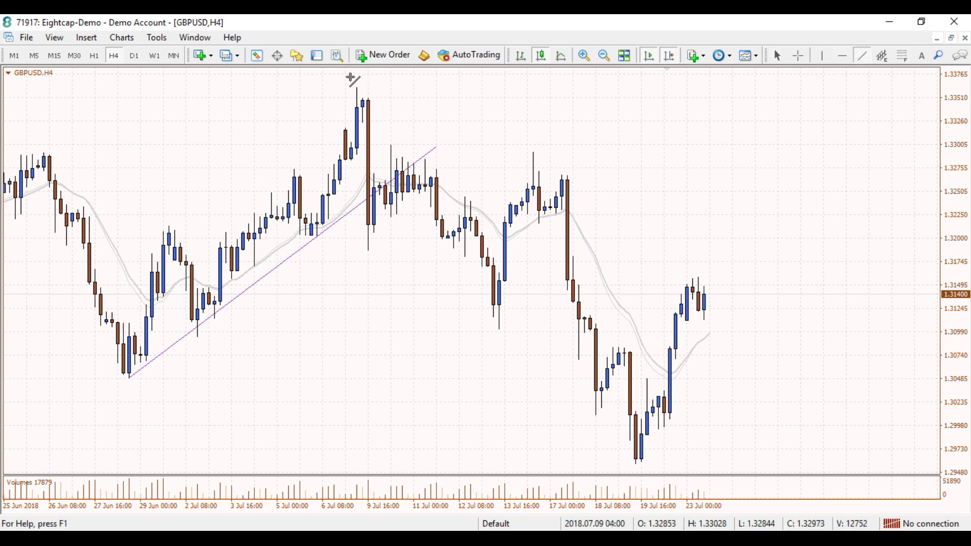
{"action": "left_click_drag", "start_coordinate": [354, 89], "coordinate": [804, 271]}
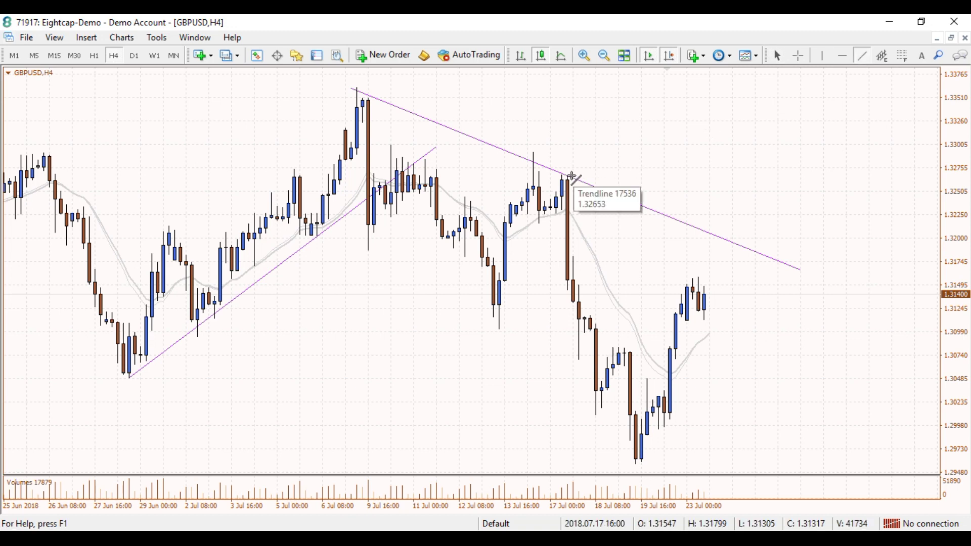
{"action": "left_click_drag", "start_coordinate": [569, 177], "coordinate": [663, 427]}
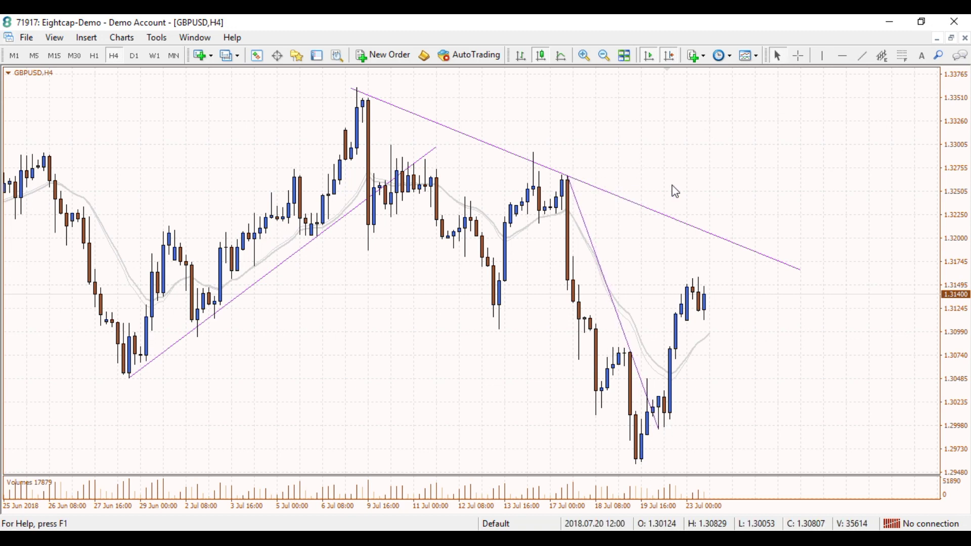
{"action": "scroll", "coordinate": [667, 205], "scroll_direction": "down", "scroll_amount": 1}
{"action": "right_click", "coordinate": [603, 111]}
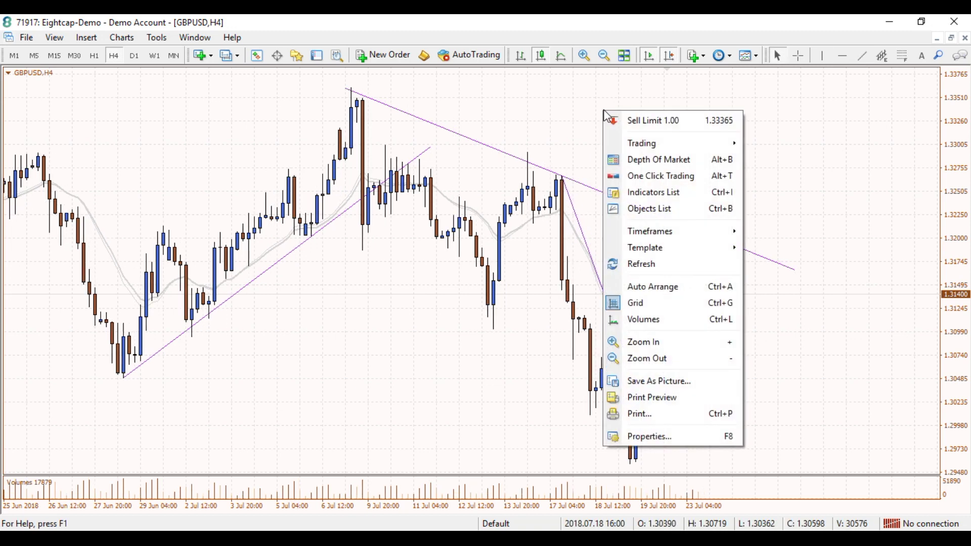
- Delete Trendline 17536 through the Objects List
{"action": "left_click", "coordinate": [655, 210]}
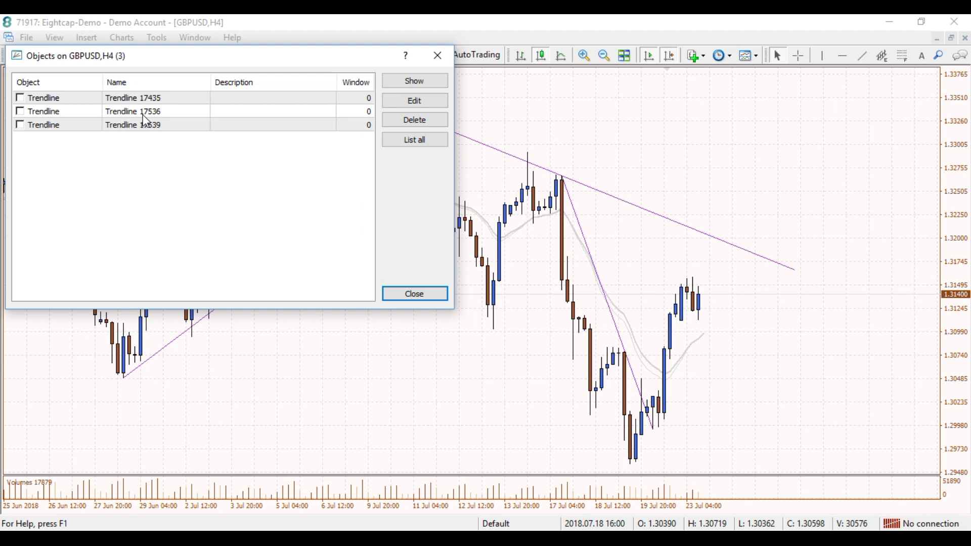
{"action": "left_click", "coordinate": [22, 114]}
{"action": "left_click", "coordinate": [21, 112]}
{"action": "left_click", "coordinate": [415, 121]}
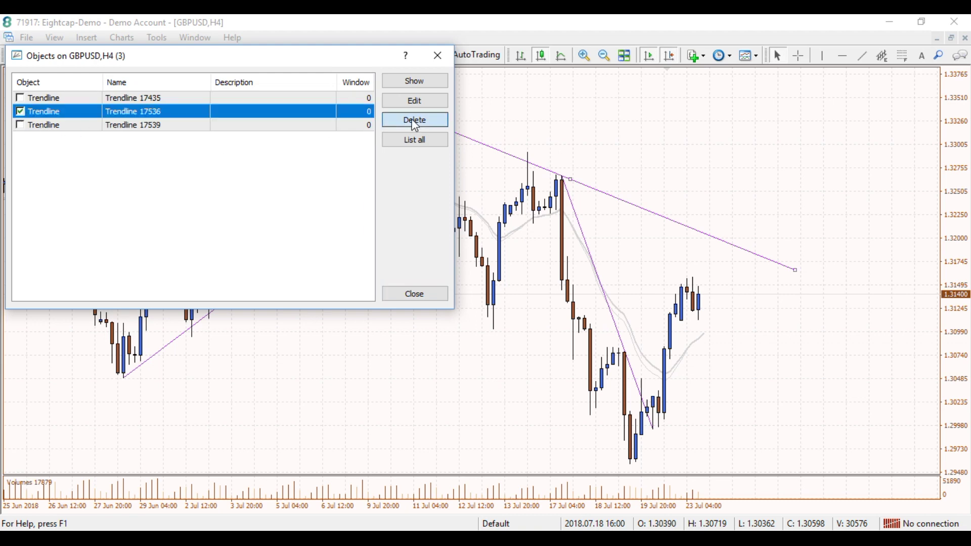
- Delete Trendline 17435 from the list, then delete the last remaining trendline on the chart
{"action": "left_click", "coordinate": [19, 99]}
{"action": "left_click", "coordinate": [20, 98]}
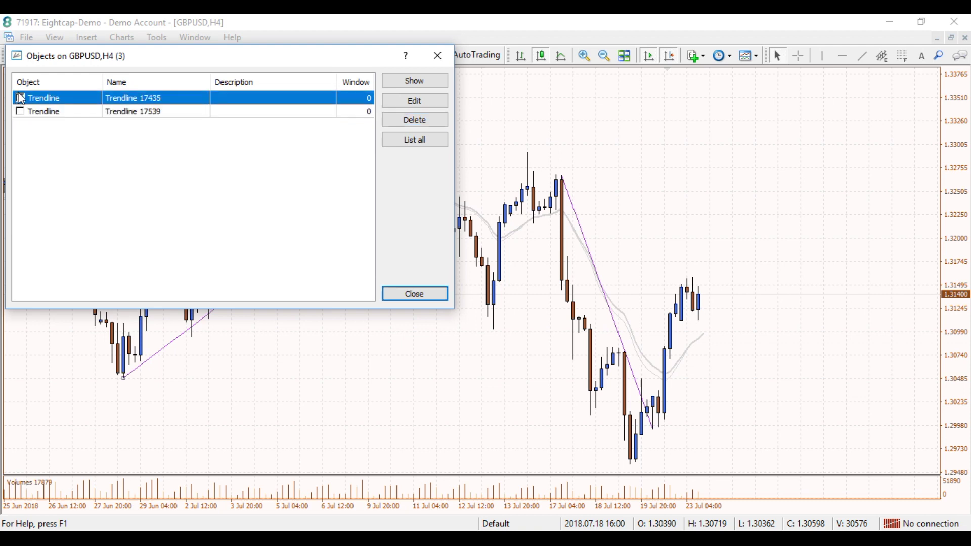
{"action": "left_click", "coordinate": [20, 112]}
{"action": "left_click", "coordinate": [38, 98]}
{"action": "left_click", "coordinate": [417, 122]}
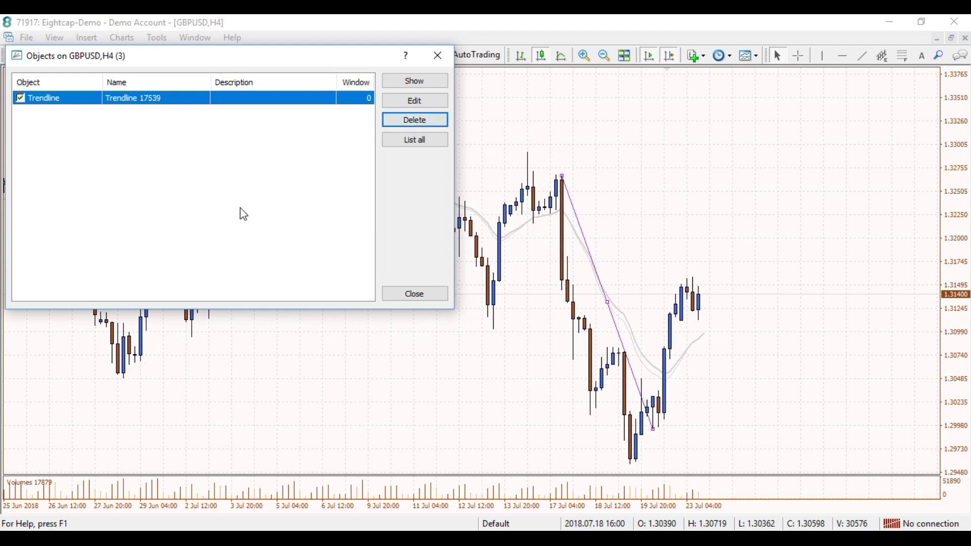
{"action": "left_click", "coordinate": [441, 64]}
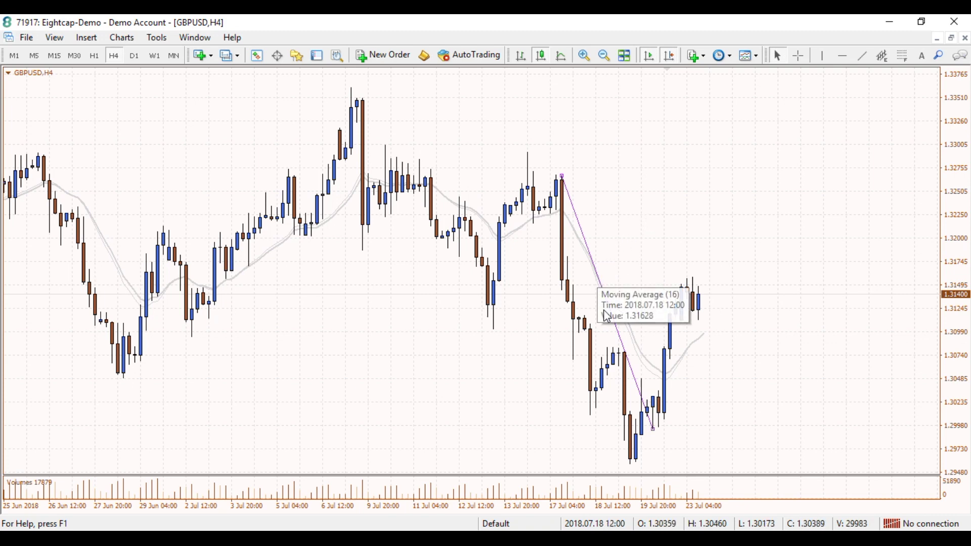
{"action": "right_click", "coordinate": [615, 323]}
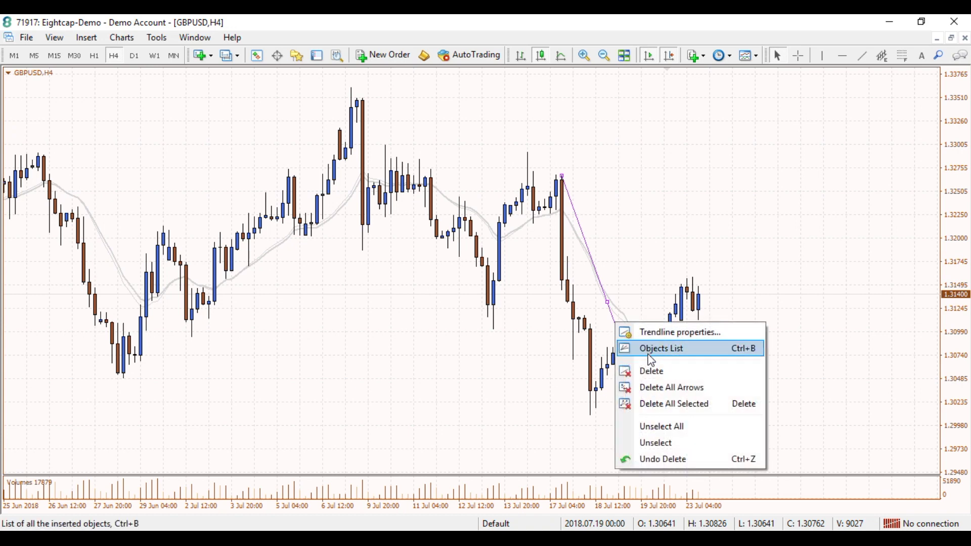
{"action": "left_click", "coordinate": [650, 372]}
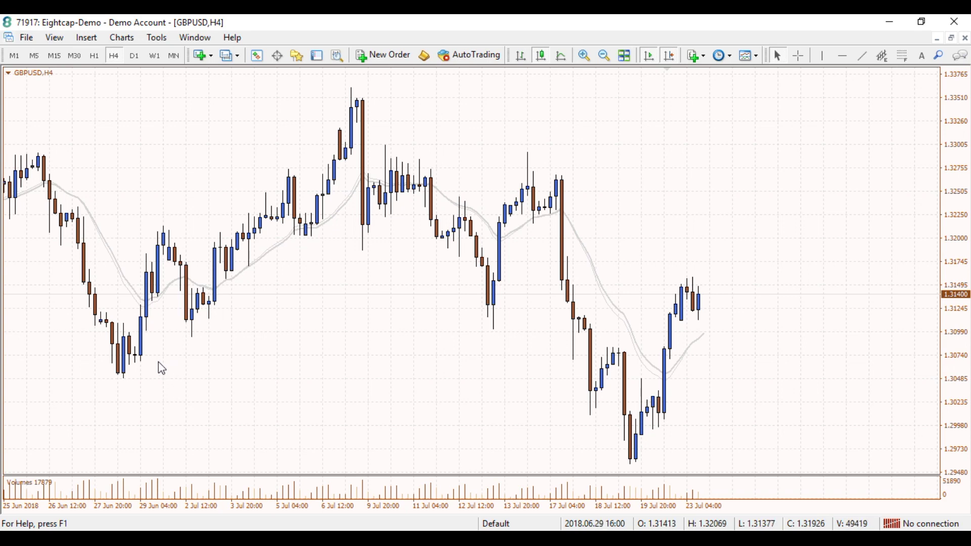
- Draw a rising trendline from the late-June low and a falling one from 6 Jul to 17 Jul
{"action": "left_click", "coordinate": [863, 55]}
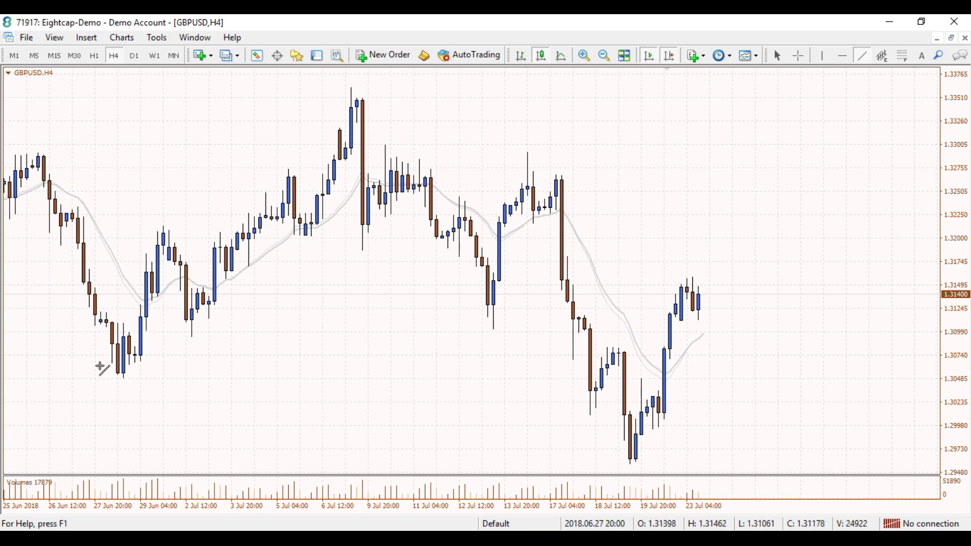
{"action": "left_click_drag", "start_coordinate": [124, 378], "coordinate": [461, 129]}
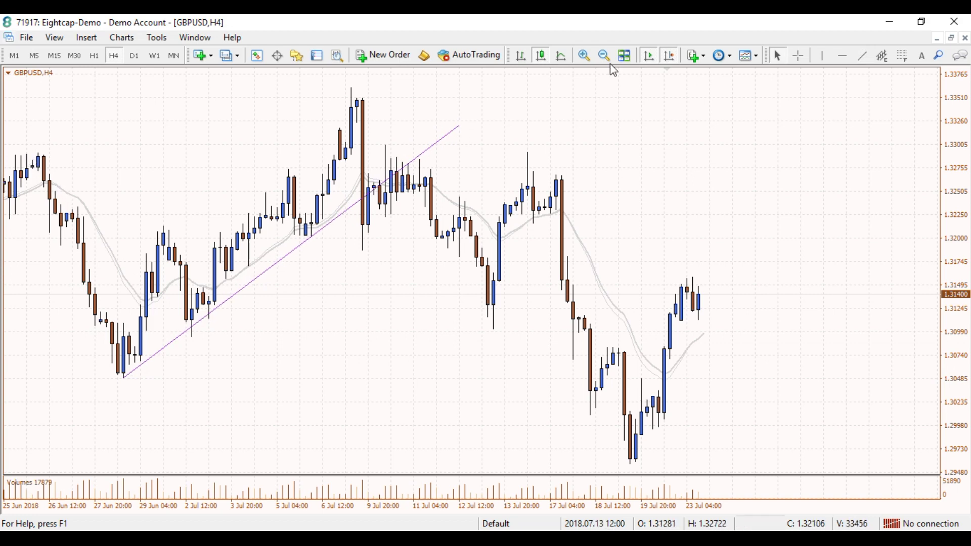
{"action": "left_click", "coordinate": [799, 56]}
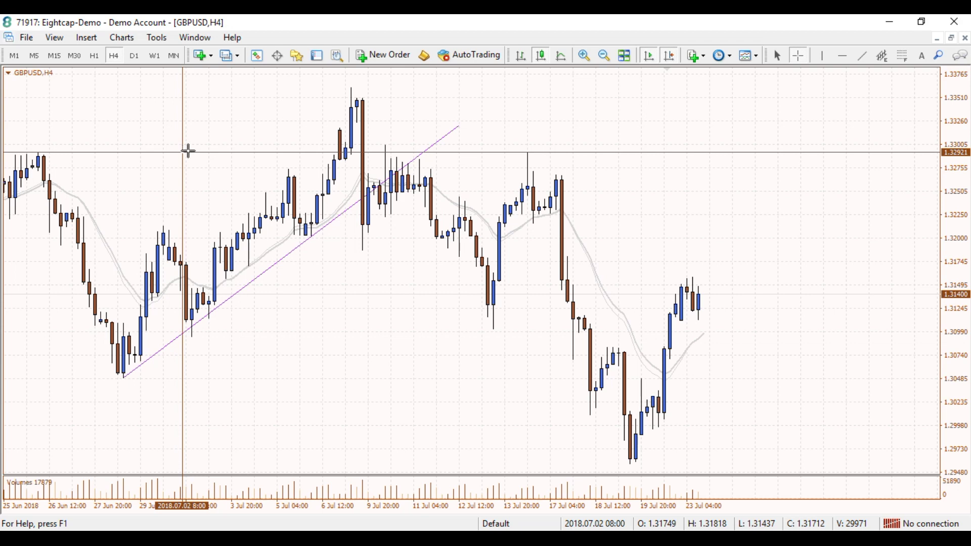
{"action": "left_click", "coordinate": [746, 130]}
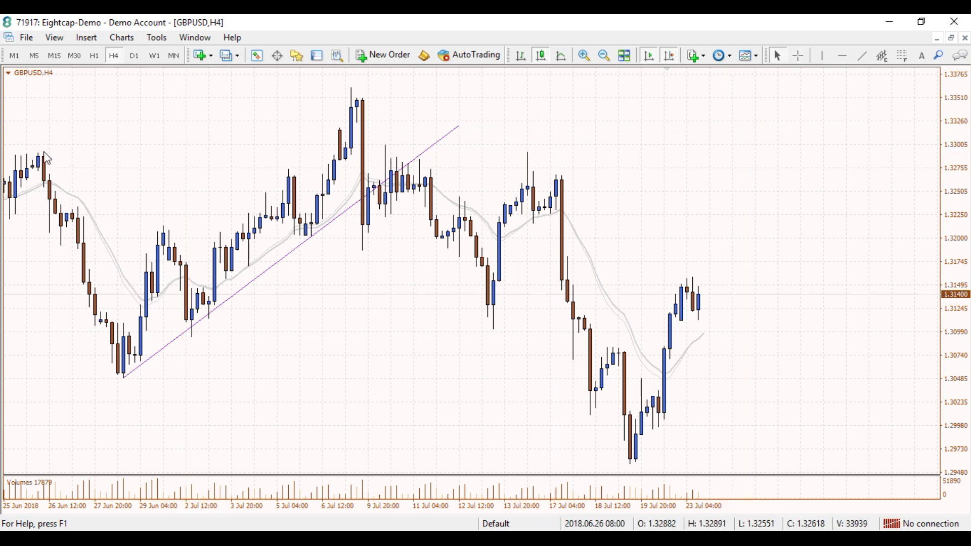
{"action": "mouse_move", "coordinate": [45, 159]}
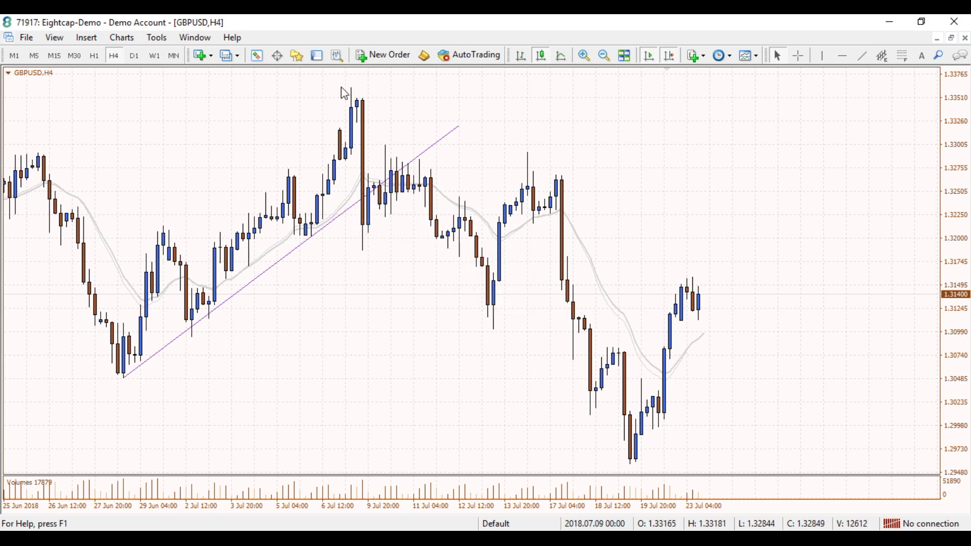
{"action": "left_click", "coordinate": [862, 55]}
{"action": "left_click_drag", "start_coordinate": [351, 88], "coordinate": [580, 317]}
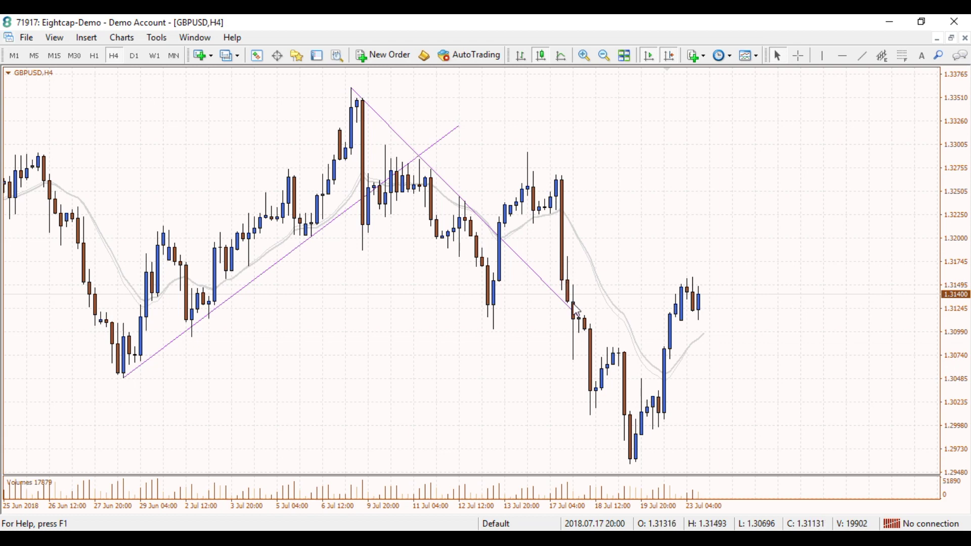
- Add a long falling line from the 6 Jul high, shorten the earlier falling line, and draw a rising line from 13 Jul low
{"action": "left_click", "coordinate": [863, 57]}
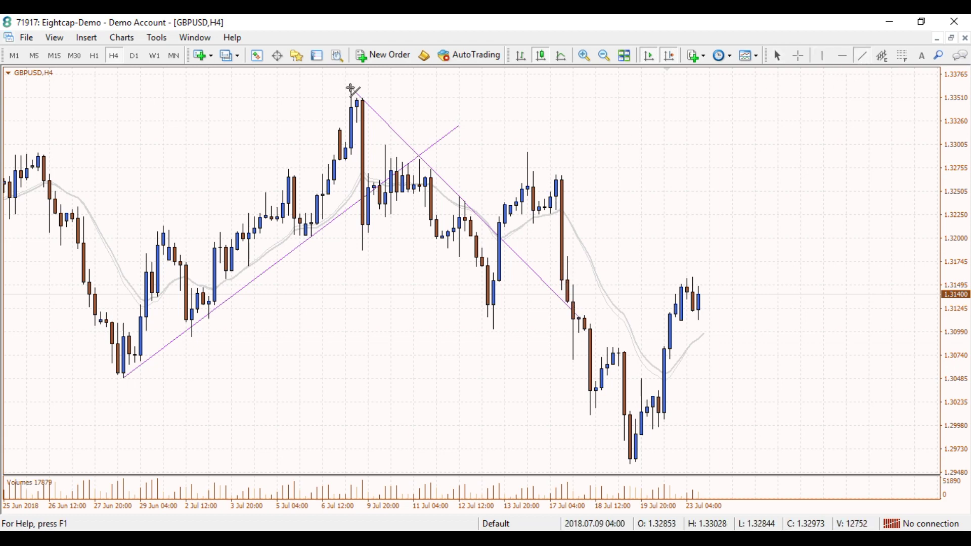
{"action": "left_click_drag", "start_coordinate": [353, 88], "coordinate": [862, 298]}
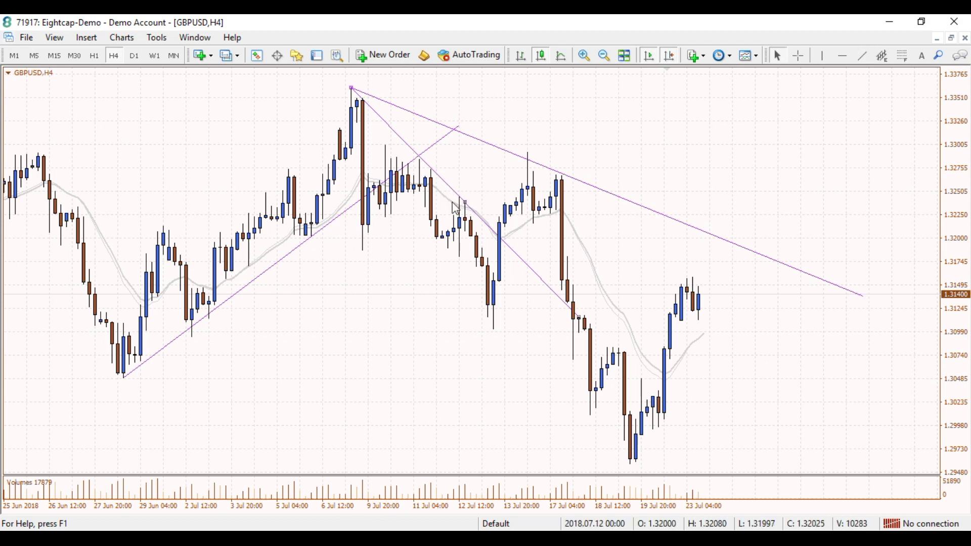
{"action": "left_click_drag", "start_coordinate": [578, 318], "coordinate": [531, 270]}
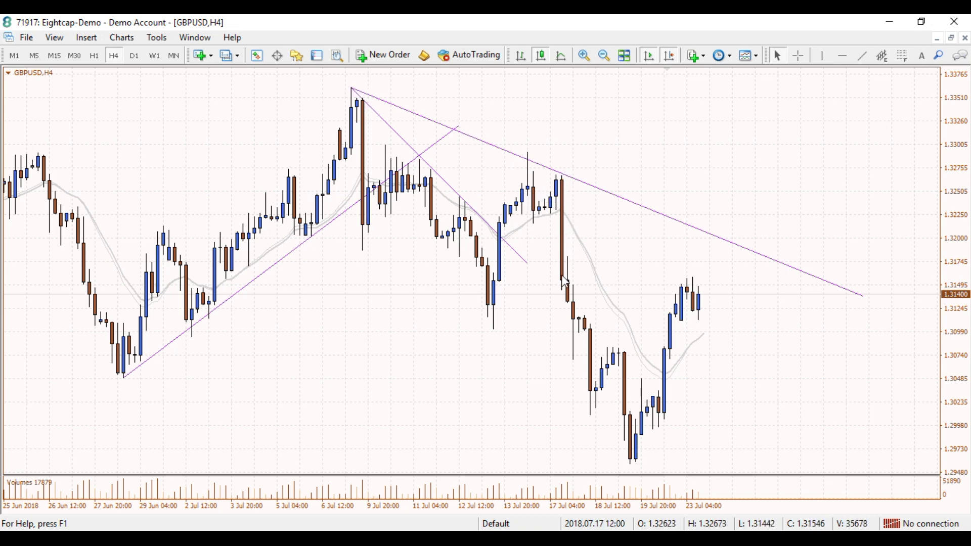
{"action": "left_click", "coordinate": [863, 55]}
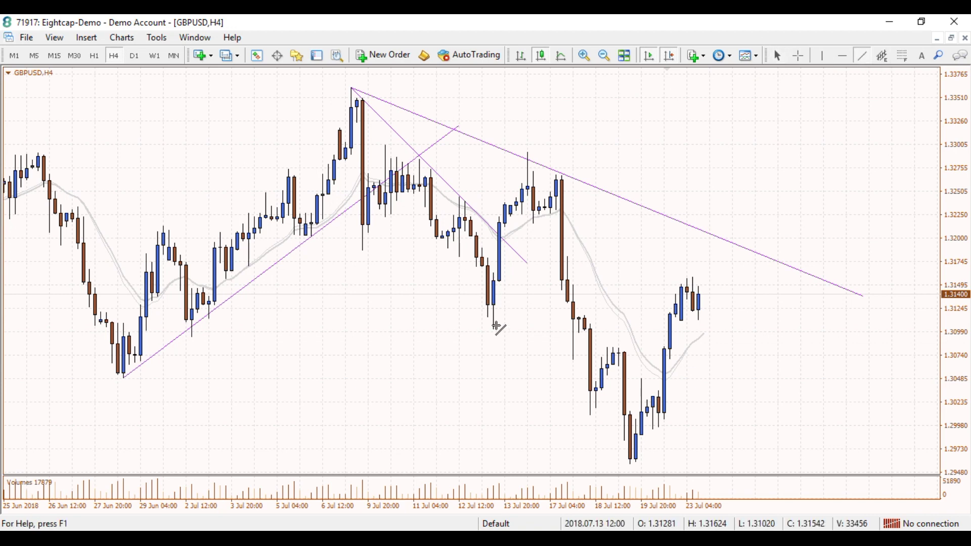
{"action": "left_click_drag", "start_coordinate": [494, 330], "coordinate": [573, 178]}
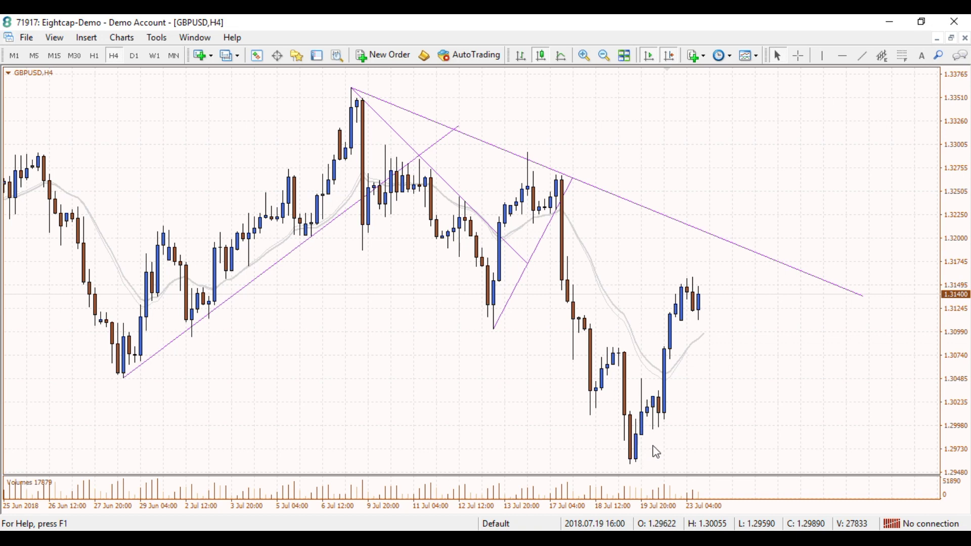
- Draw a rising trendline from the 18–19 Jul low and a falling one from the 17 Jul peak
{"action": "left_click", "coordinate": [862, 55]}
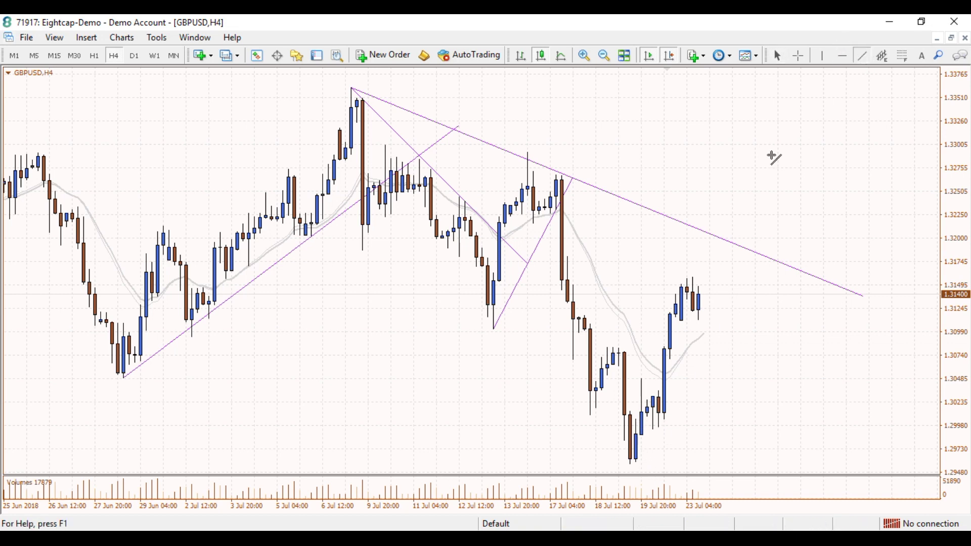
{"action": "left_click_drag", "start_coordinate": [636, 463], "coordinate": [757, 263]}
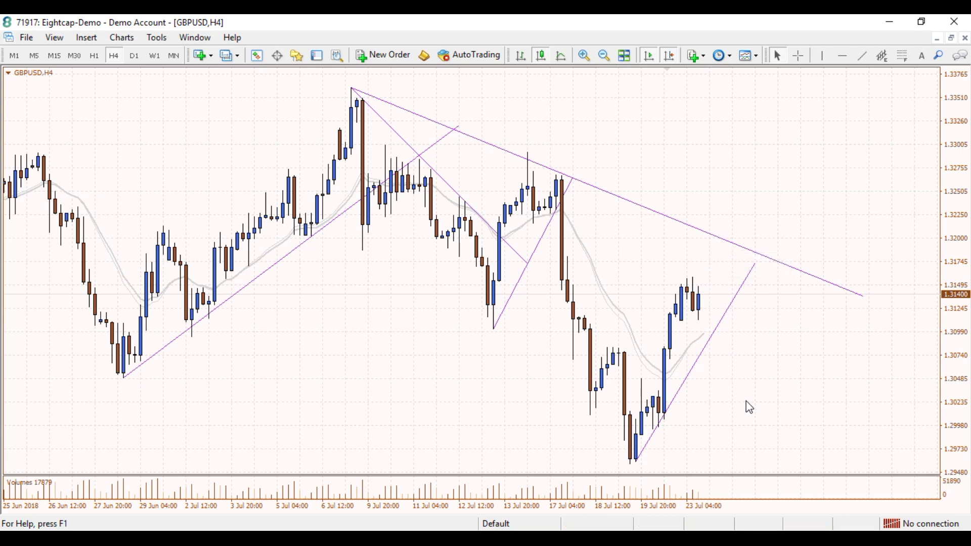
{"action": "left_click", "coordinate": [862, 57]}
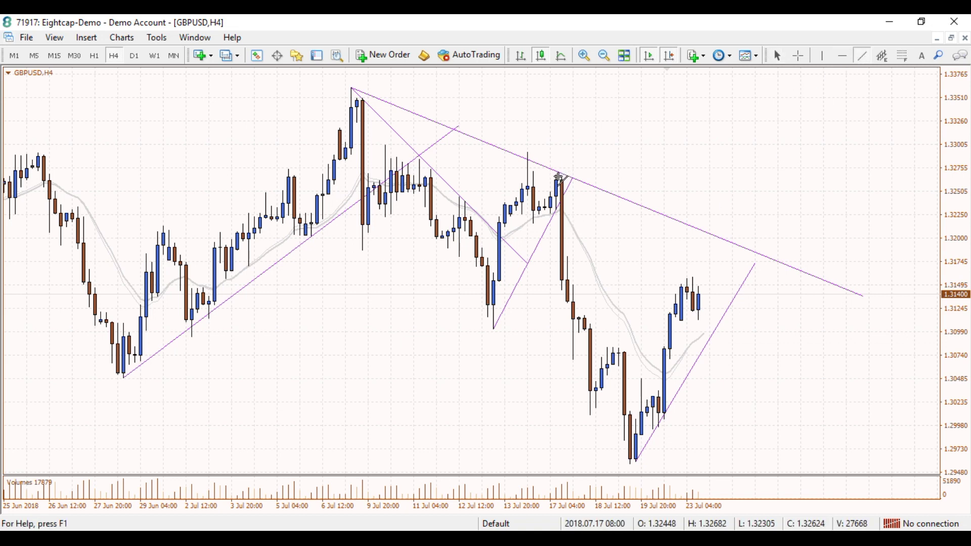
{"action": "left_click_drag", "start_coordinate": [564, 177], "coordinate": [858, 410]}
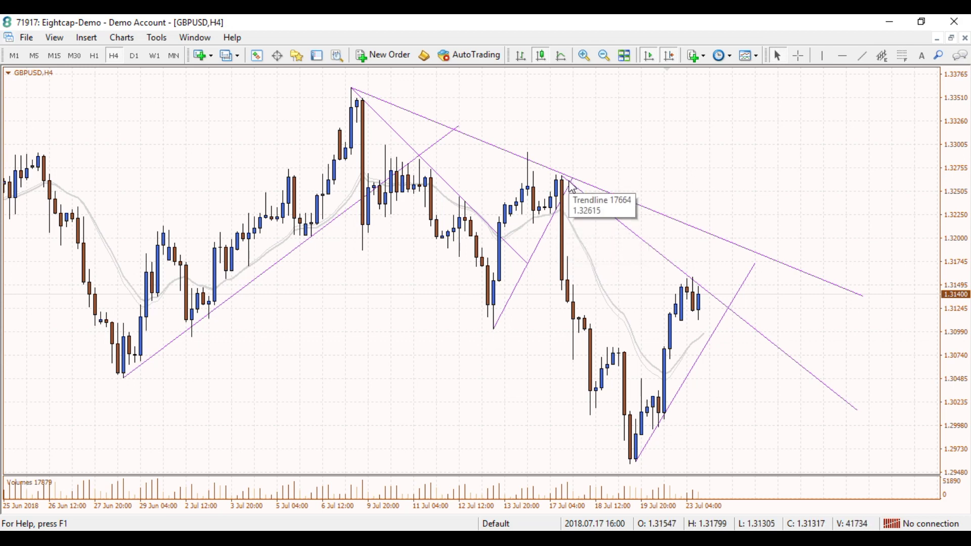
{"action": "left_click", "coordinate": [862, 55]}
{"action": "left_click", "coordinate": [570, 173]}
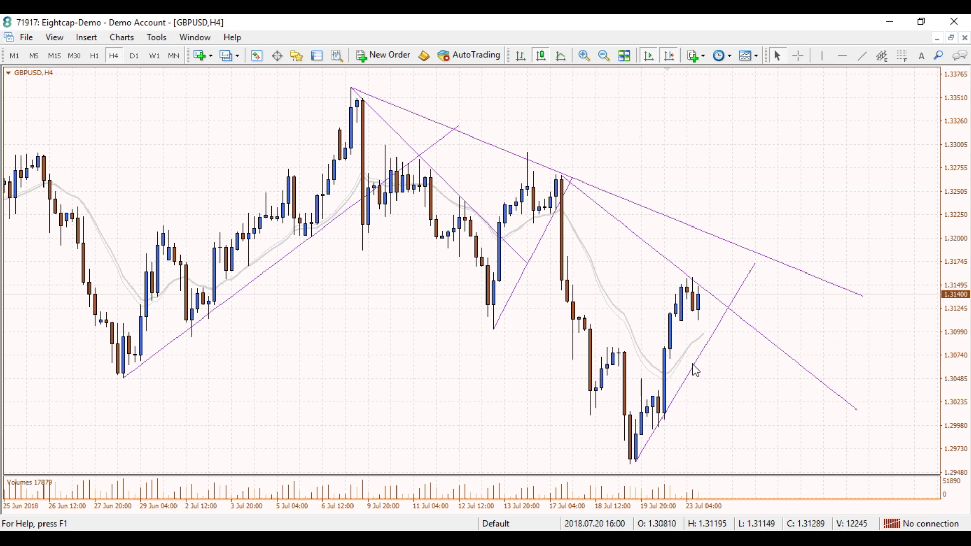
- Open the Objects List and select all six trendlines, 17584 through 17664
{"action": "right_click", "coordinate": [647, 129]}
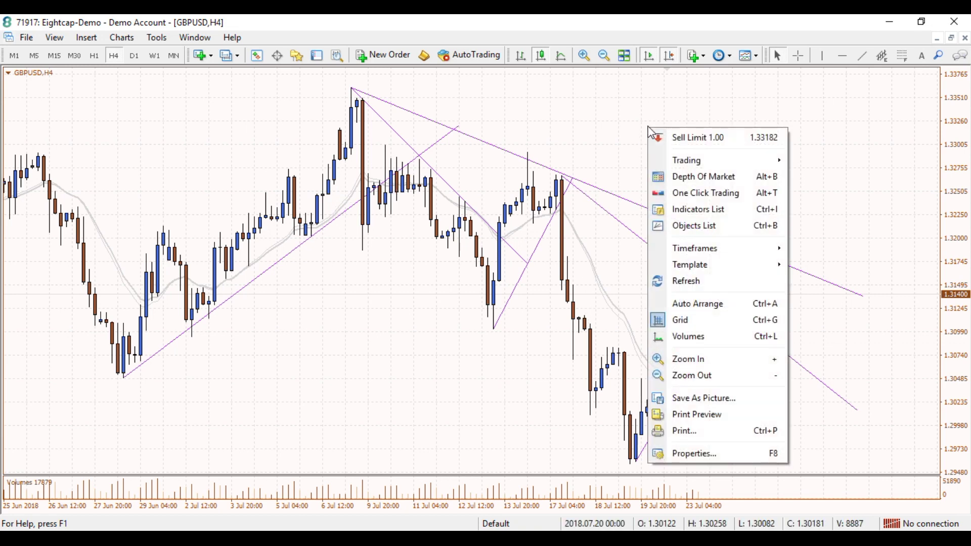
{"action": "left_click", "coordinate": [707, 228]}
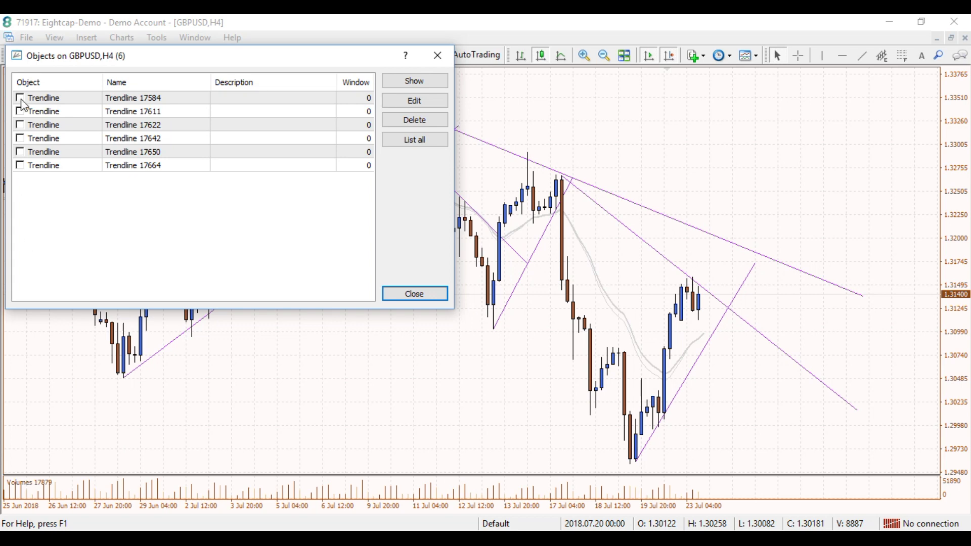
{"action": "left_click", "coordinate": [32, 101]}
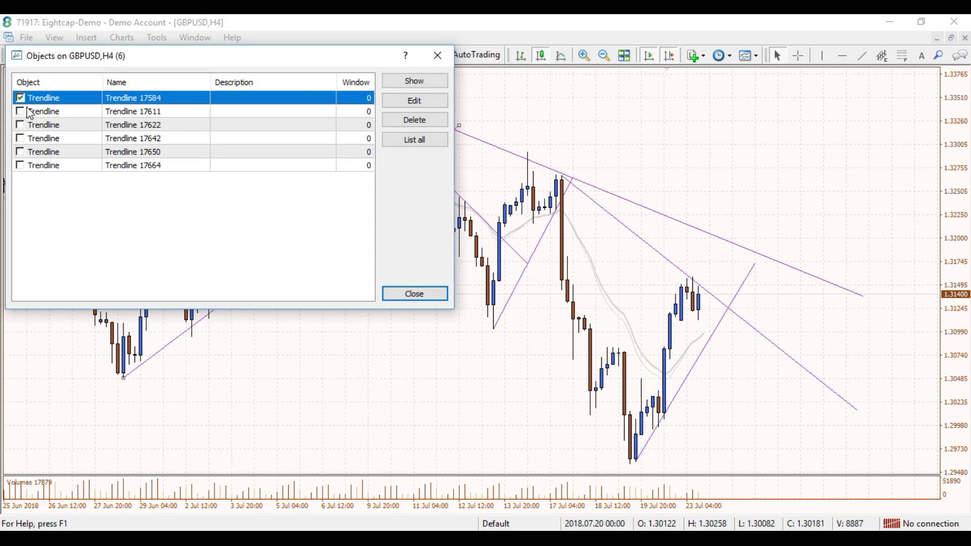
{"action": "left_click", "coordinate": [23, 111]}
{"action": "left_click", "coordinate": [21, 125]}
{"action": "left_click", "coordinate": [21, 138]}
{"action": "left_click", "coordinate": [21, 151]}
{"action": "left_click", "coordinate": [25, 168]}
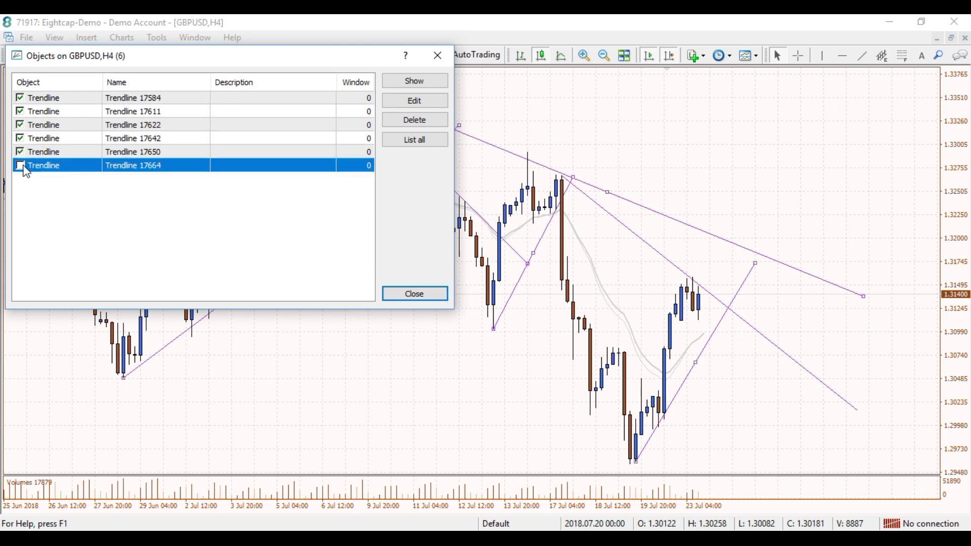
- Delete every listed trendline and close the empty Objects List
{"action": "left_click", "coordinate": [416, 122]}
{"action": "left_click", "coordinate": [415, 121]}
{"action": "left_click", "coordinate": [415, 121]}
{"action": "left_click", "coordinate": [416, 121]}
{"action": "left_click", "coordinate": [416, 121]}
{"action": "left_click", "coordinate": [415, 121]}
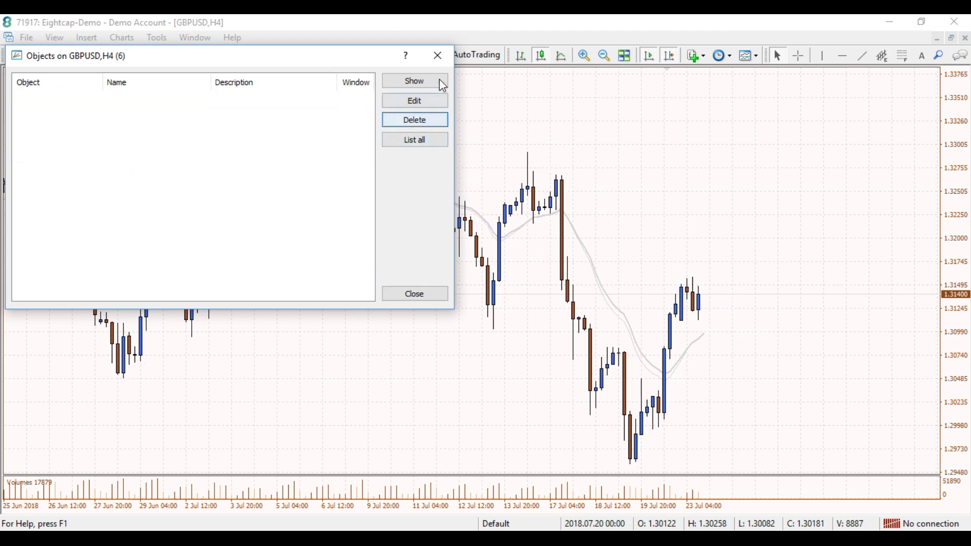
{"action": "left_click", "coordinate": [438, 55]}
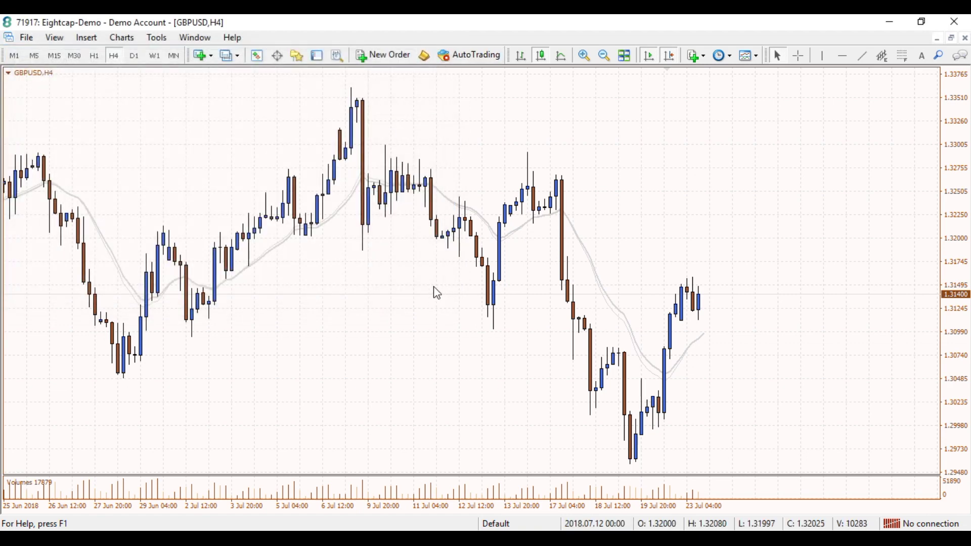